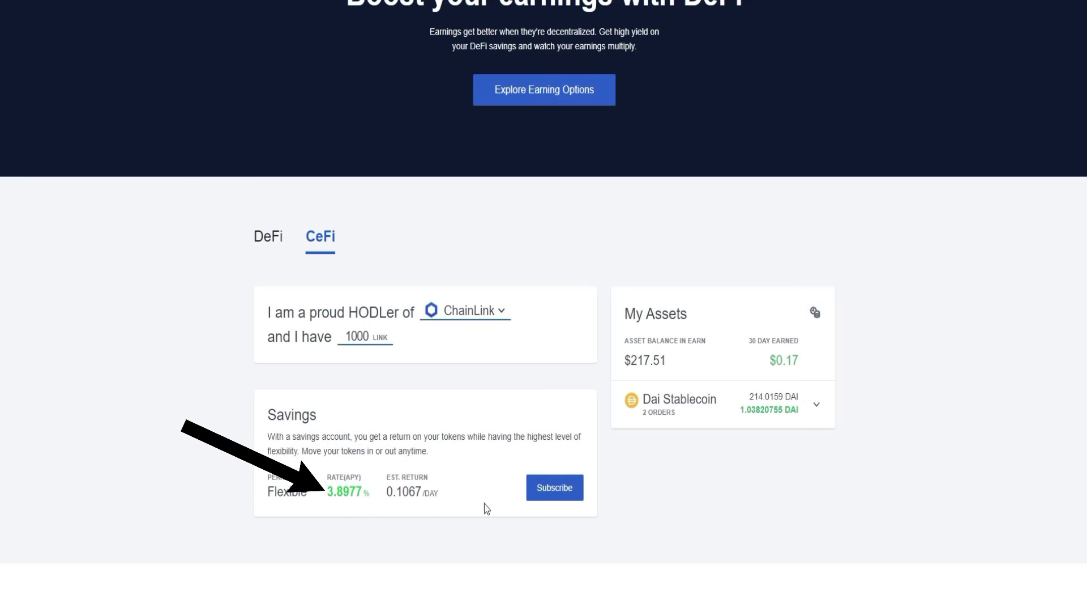
scroll(375, 389, up, 1)
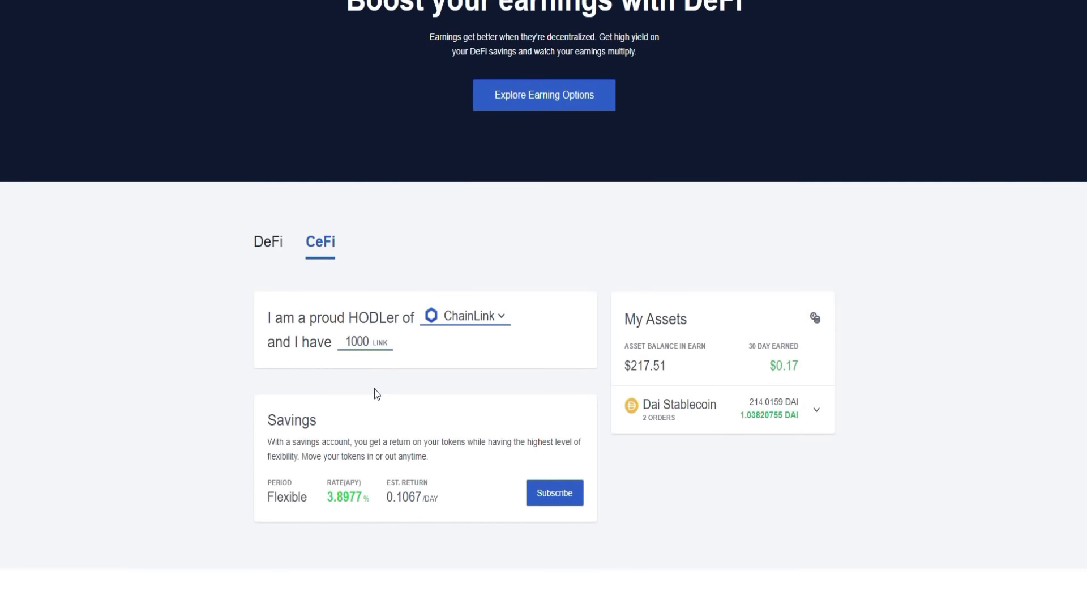
scroll(405, 453, down, 1)
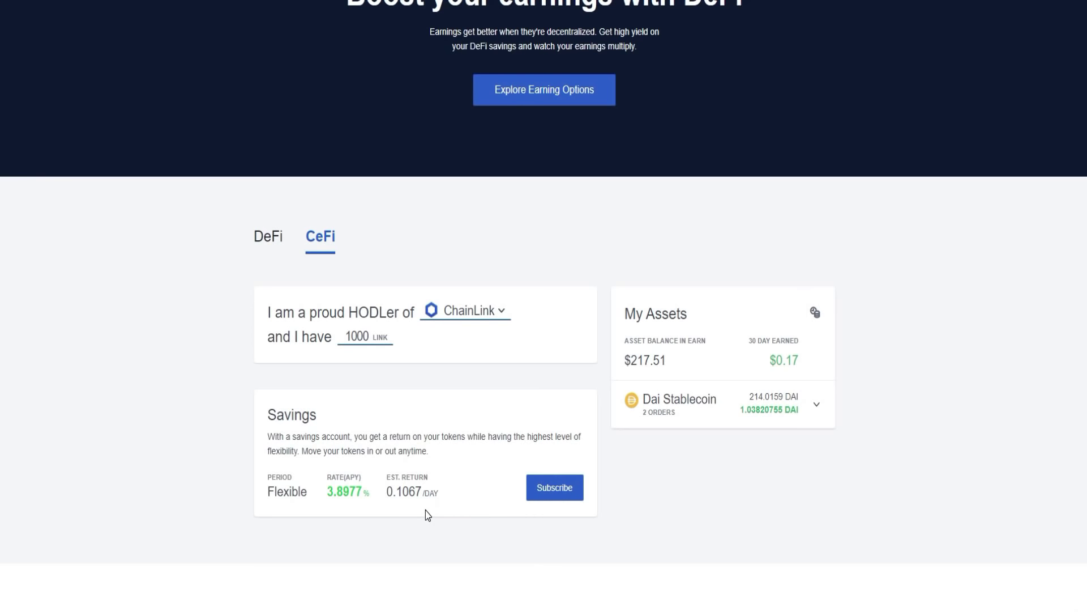
scroll(426, 511, up, 1)
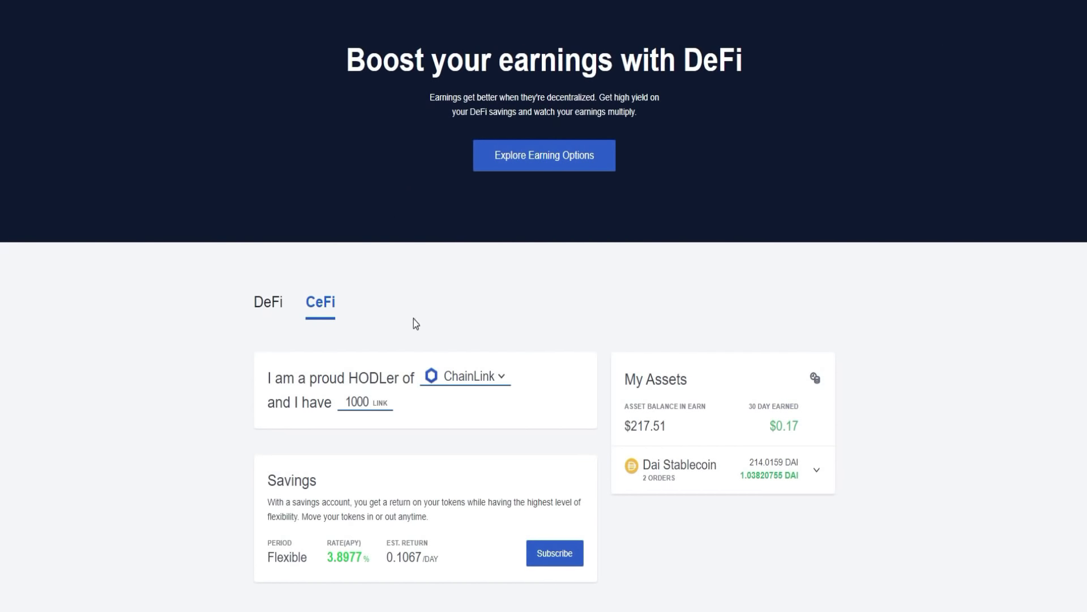
scroll(491, 363, down, 1)
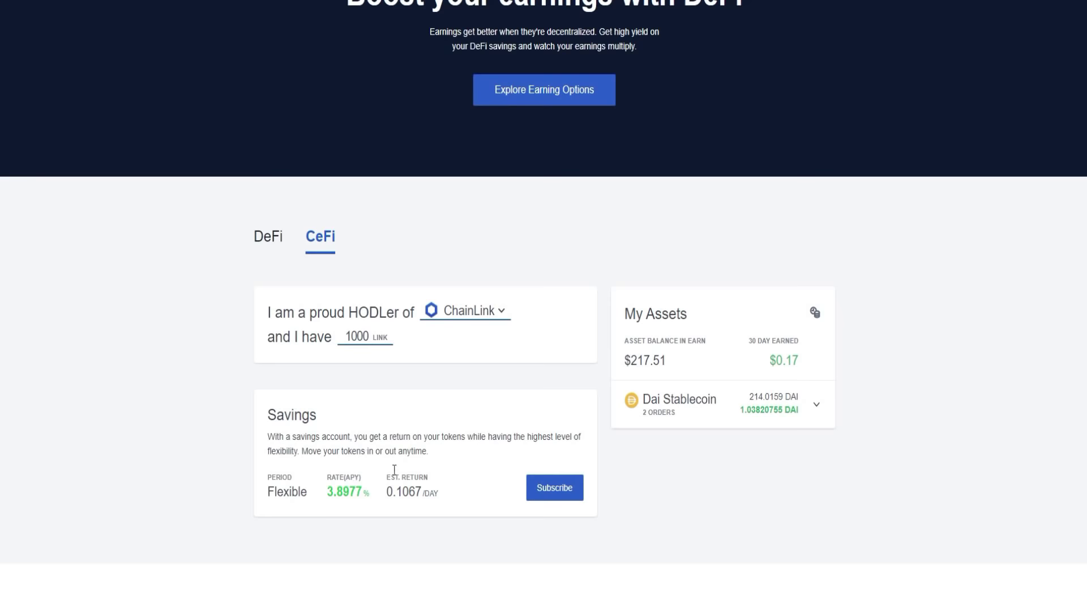
scroll(427, 436, up, 1)
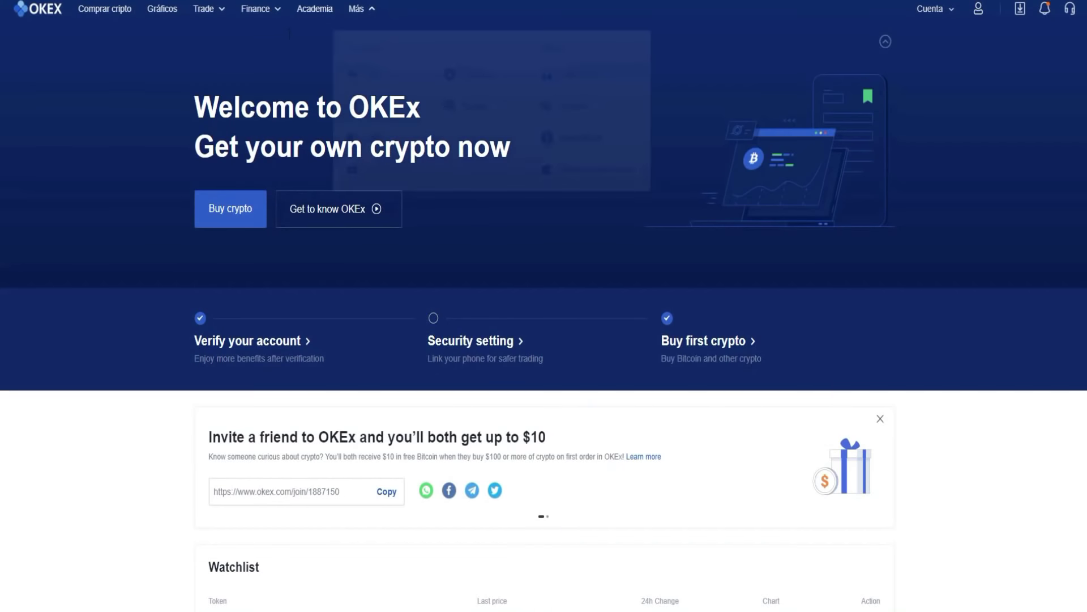
Step: Open the Ganar (Earn) page from the Finance section and view its CeFi earning options
mouse_move(275, 12)
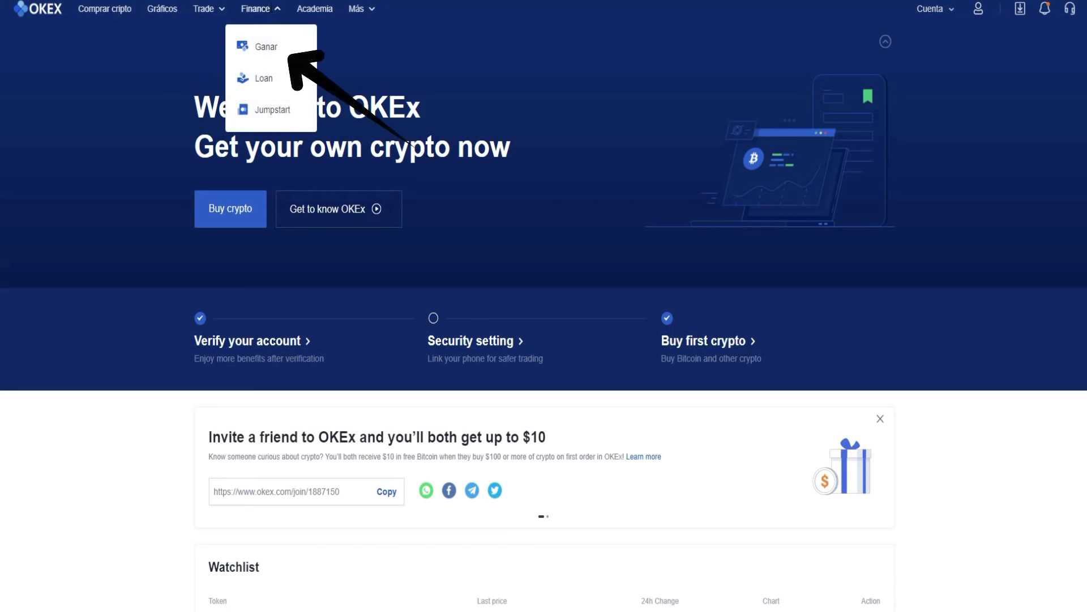
click(269, 53)
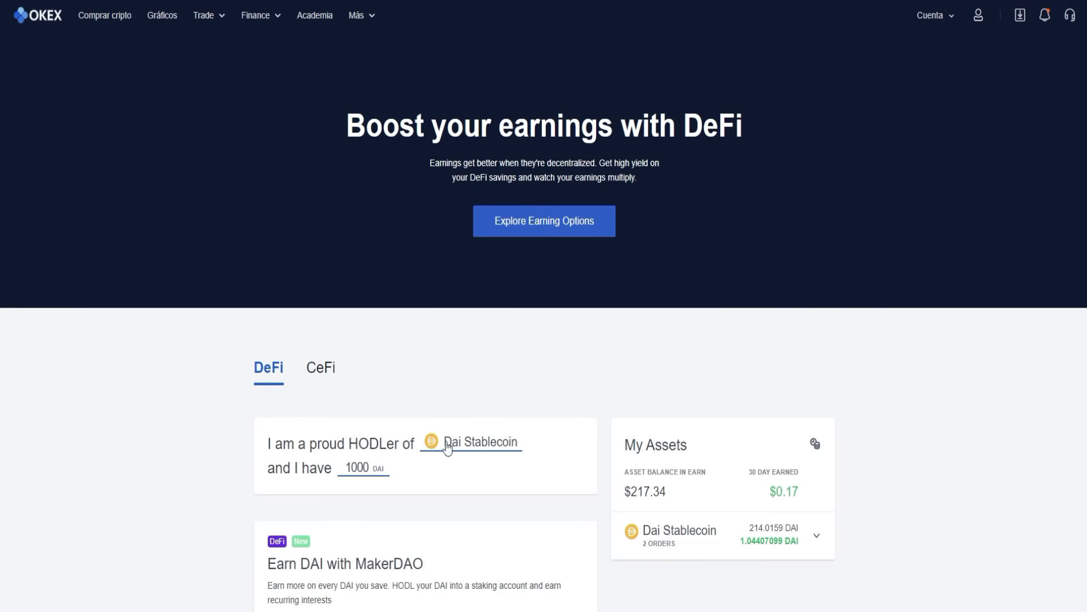
scroll(448, 446, down, 2)
scroll(338, 510, up, 1)
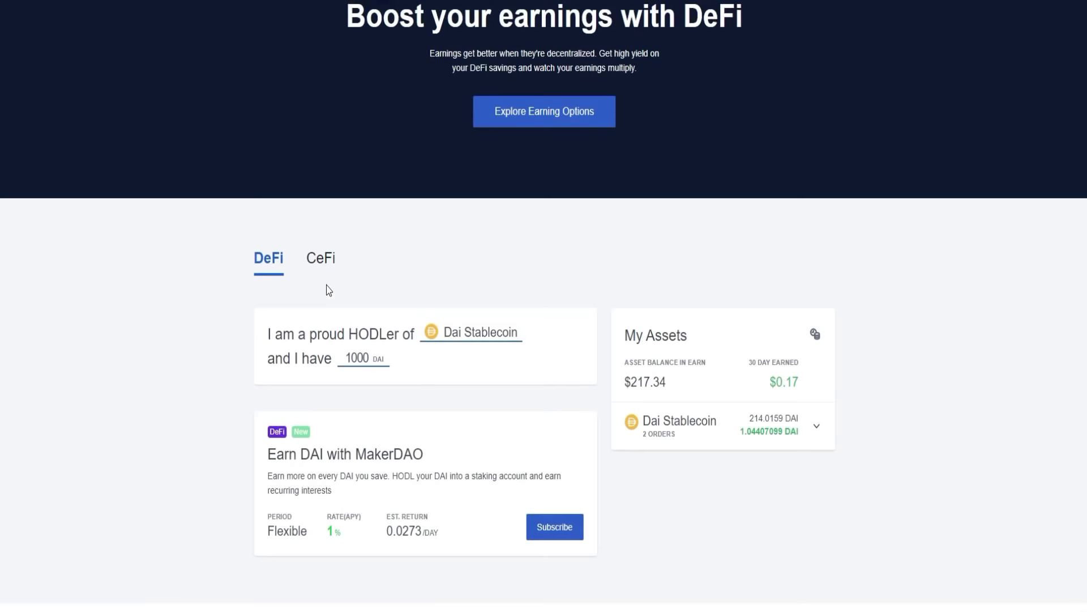
click(328, 310)
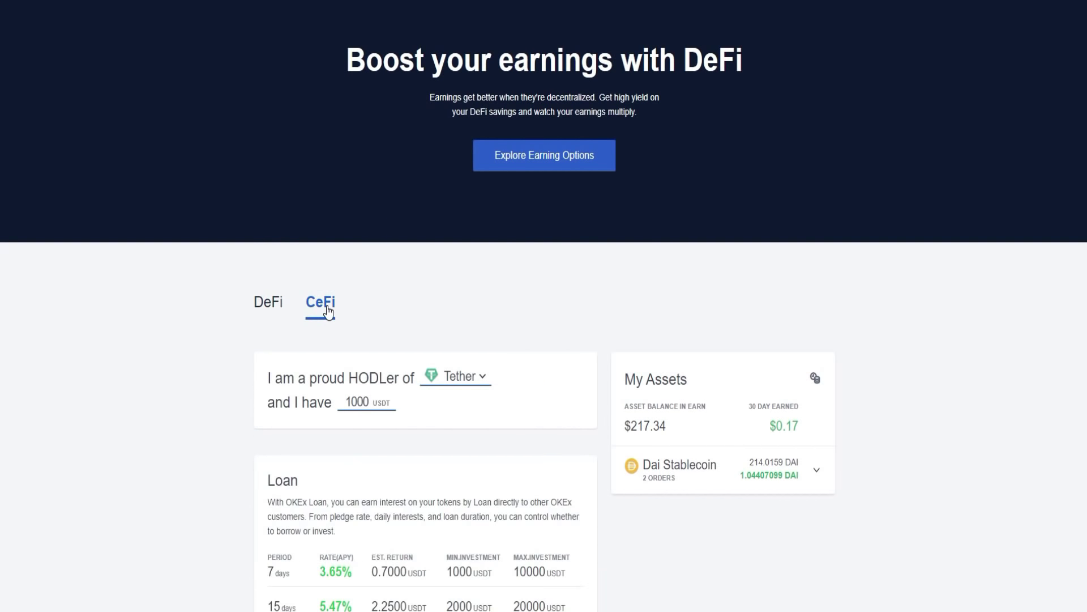
scroll(484, 385, down, 3)
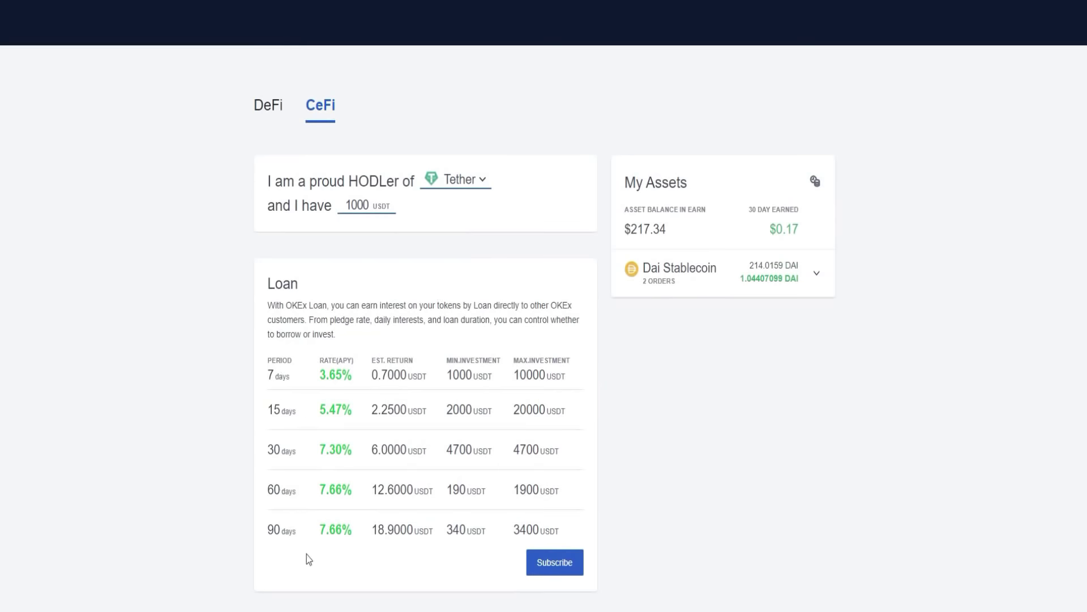
Step: Find LINK in the token list, select ChainLink as the held token, and open its Savings subscription form
scroll(453, 291, up, 2)
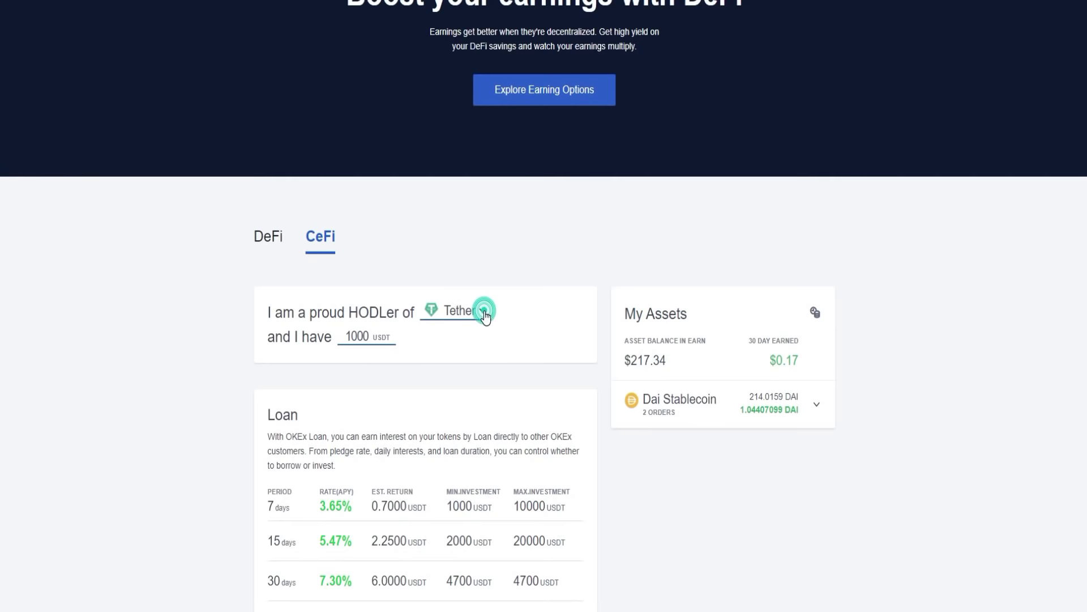
click(484, 312)
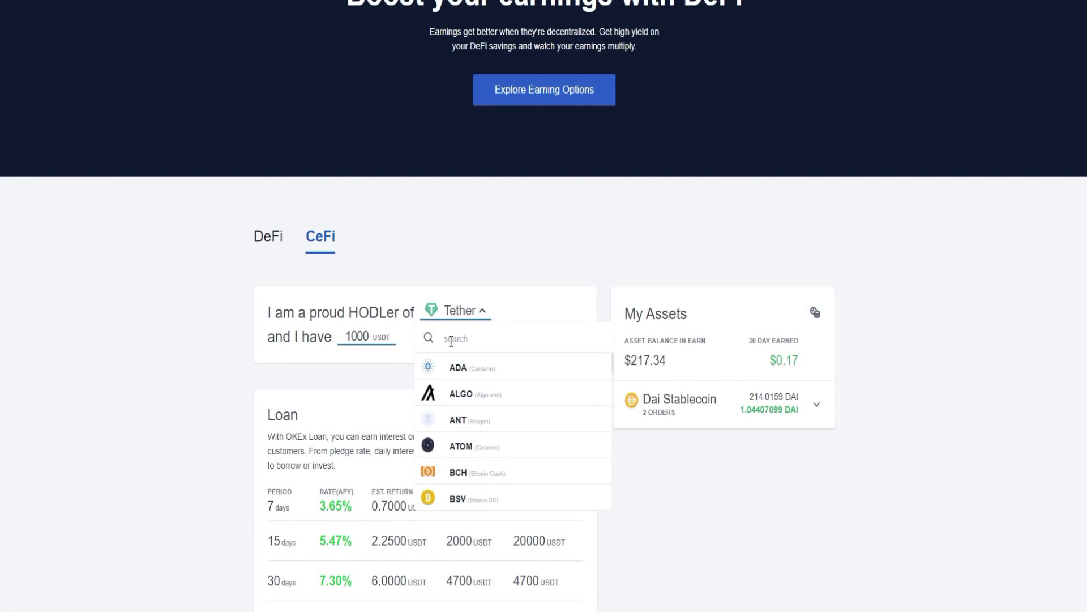
scroll(478, 413, down, 3)
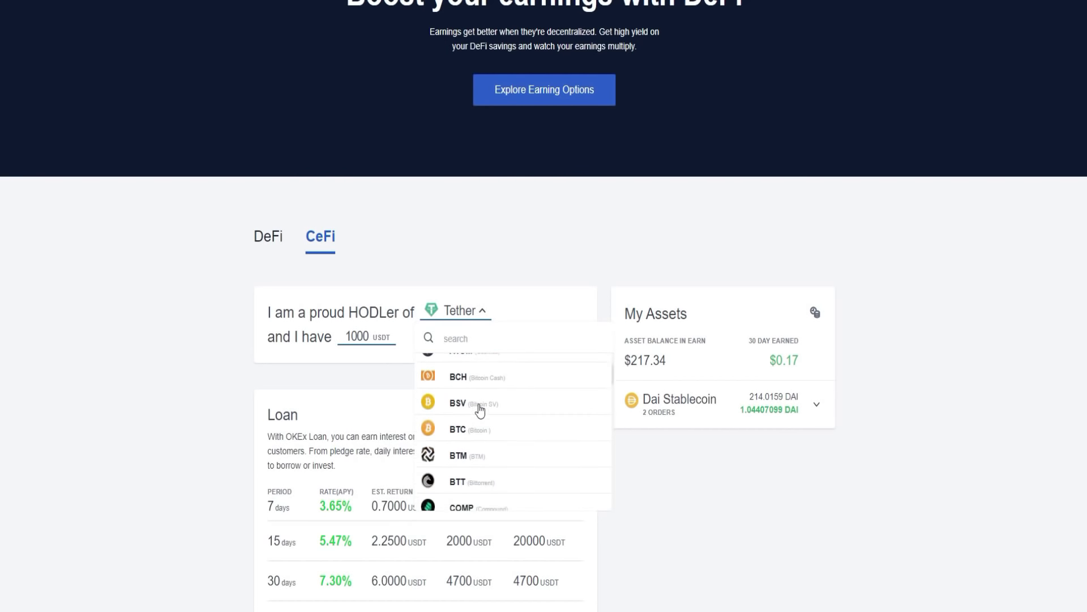
scroll(490, 471, up, 3)
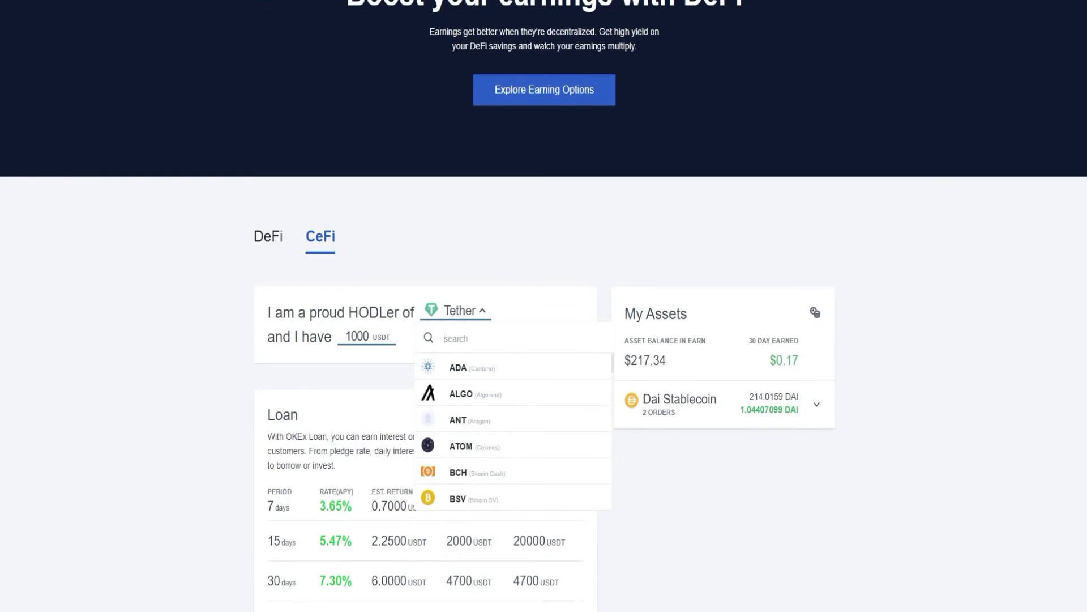
text(link)
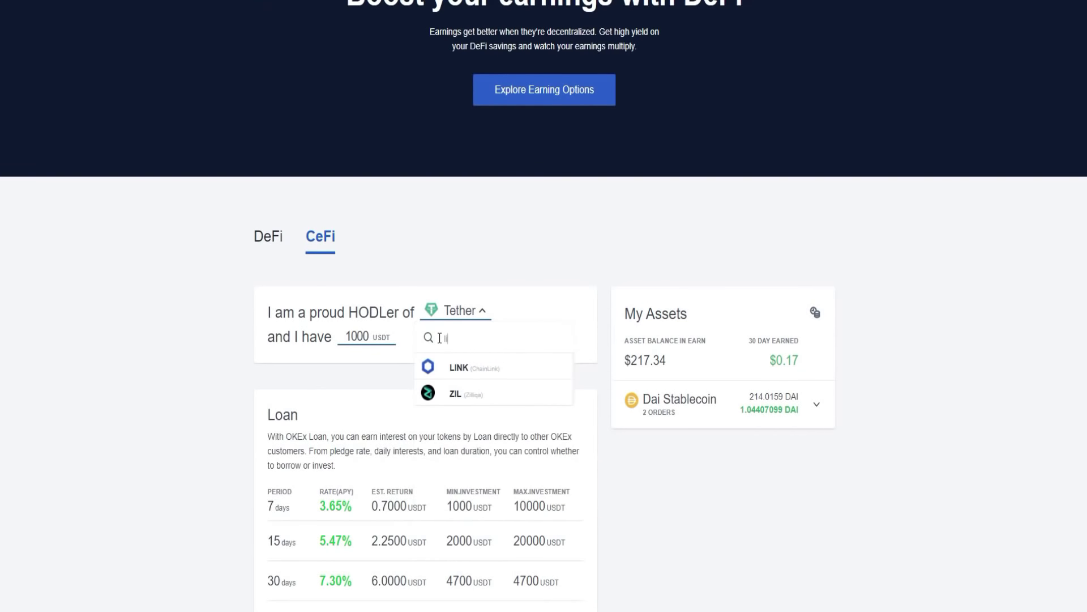
click(471, 369)
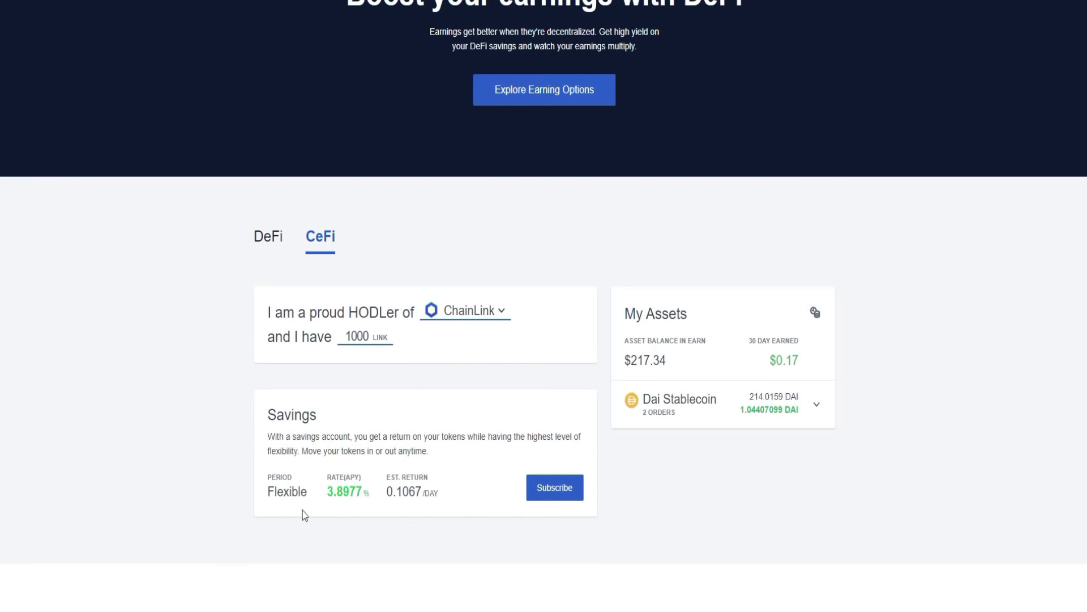
click(555, 496)
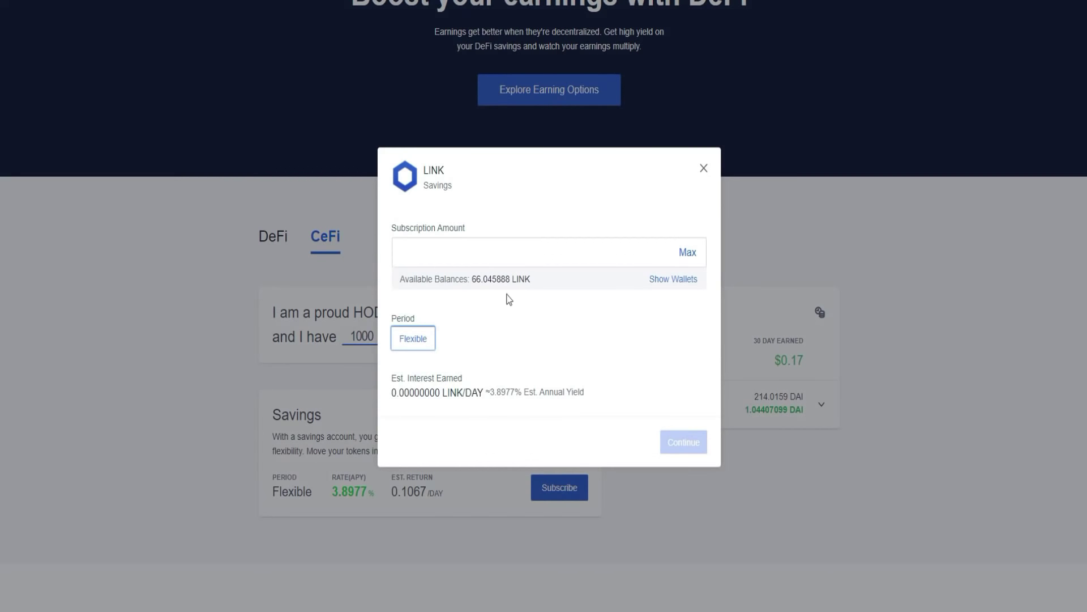
click(547, 265)
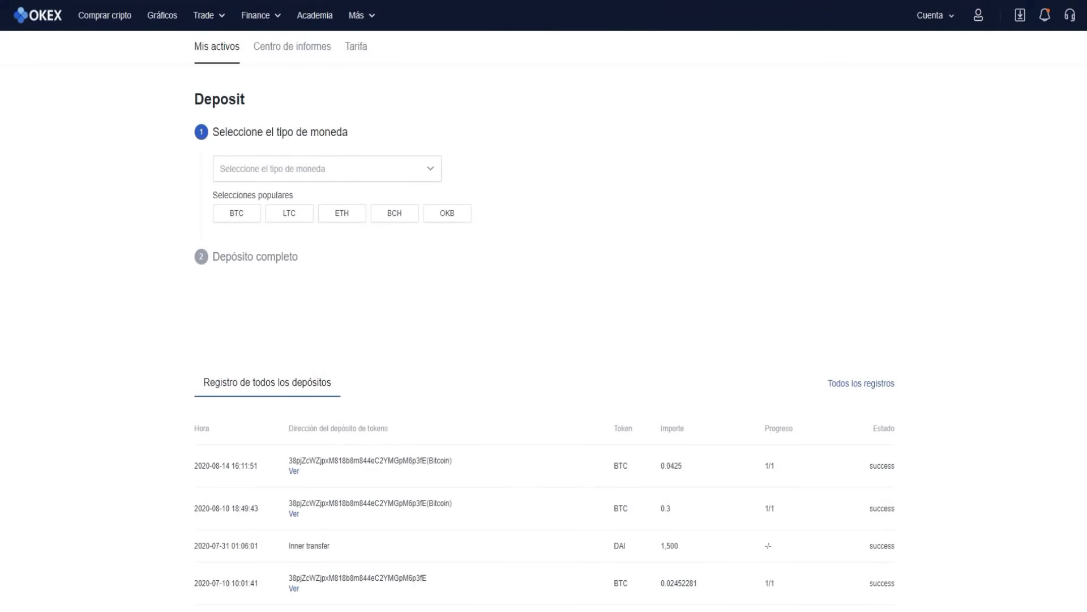
Step: Choose ChainLink (LINK) as the coin on the Deposit page and acknowledge the notice about its exclusive address
mouse_move(952, 19)
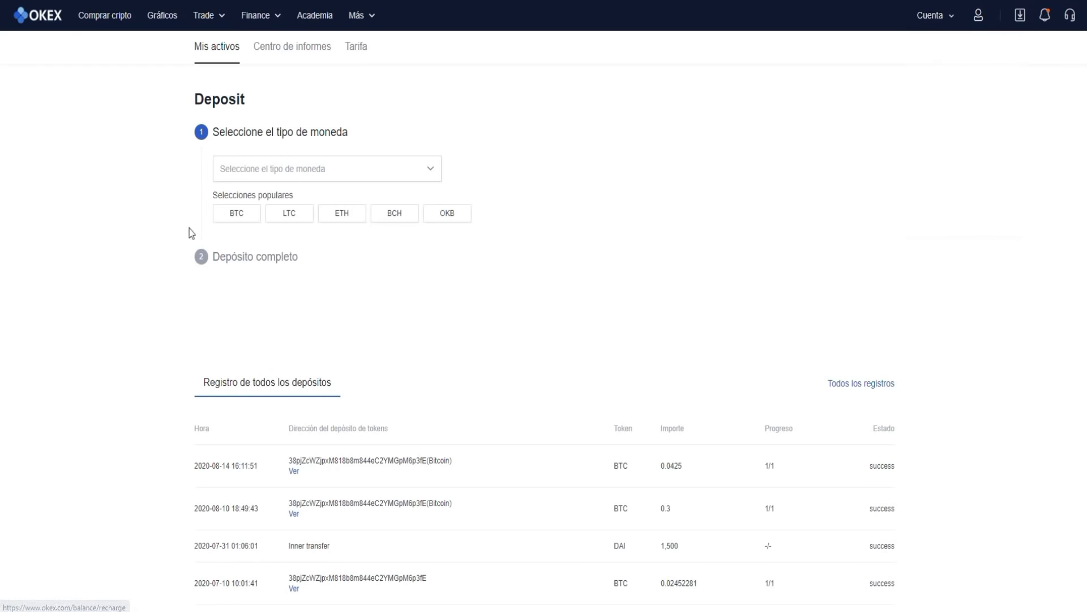
click(426, 171)
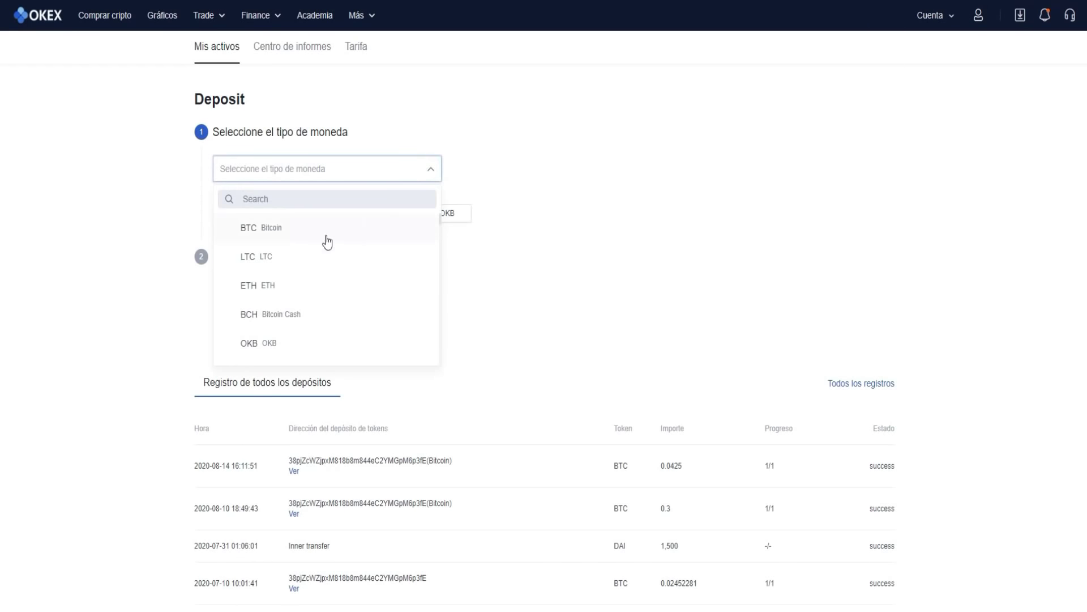
click(250, 172)
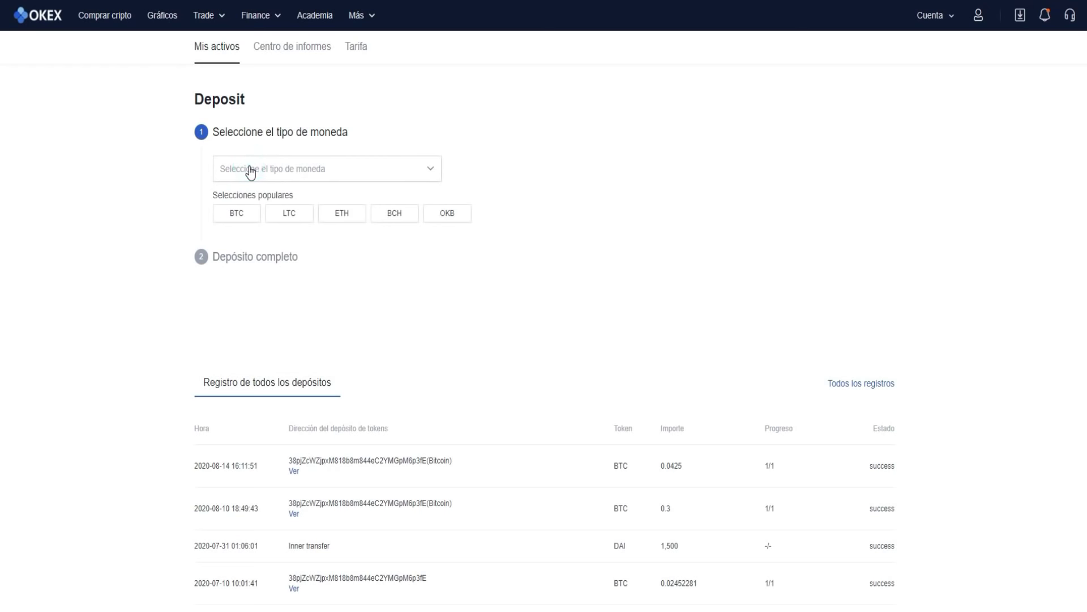
click(250, 173)
text(link)
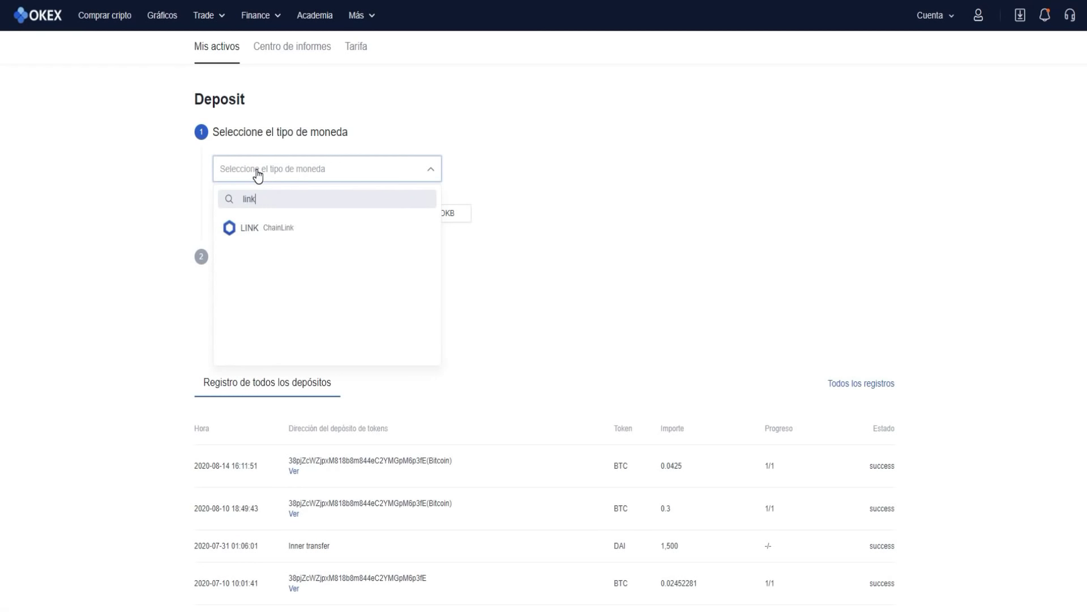
click(276, 228)
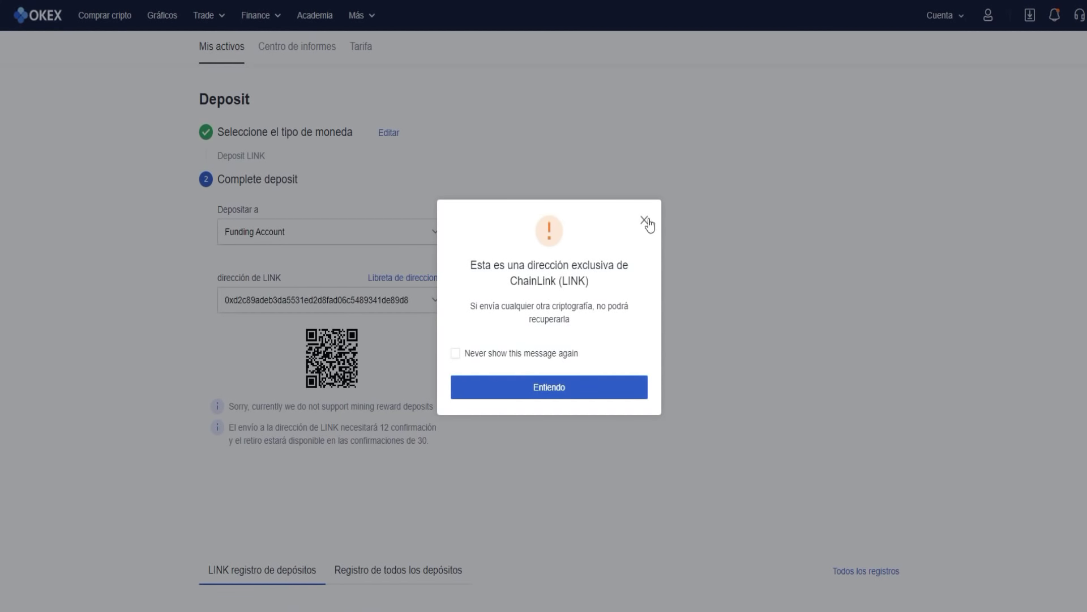
click(573, 392)
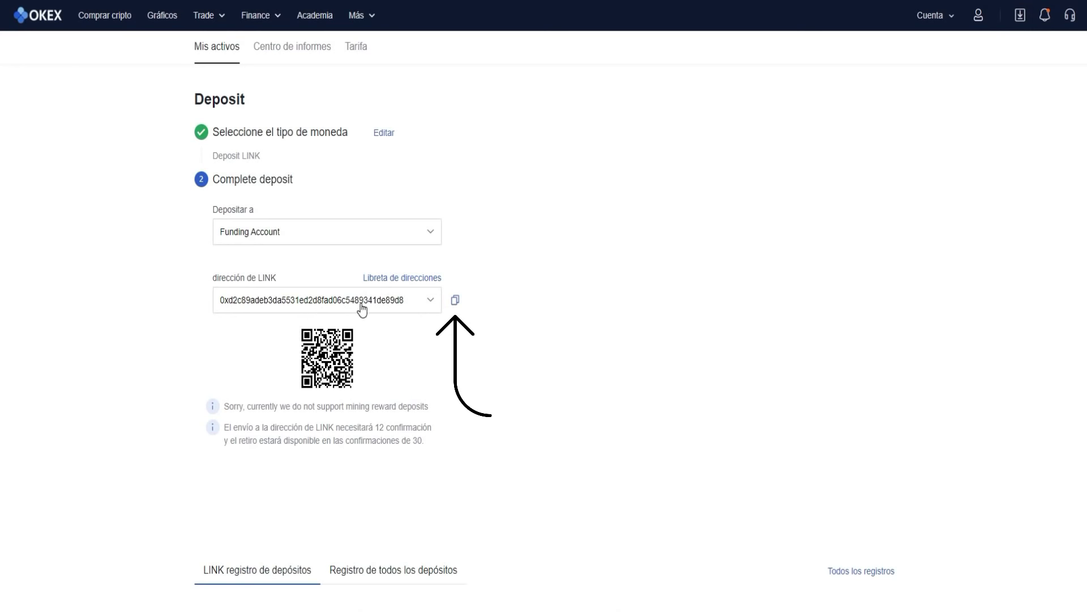
Step: Copy the LINK deposit address and check the LINK deposit history
click(455, 301)
scroll(490, 270, down, 4)
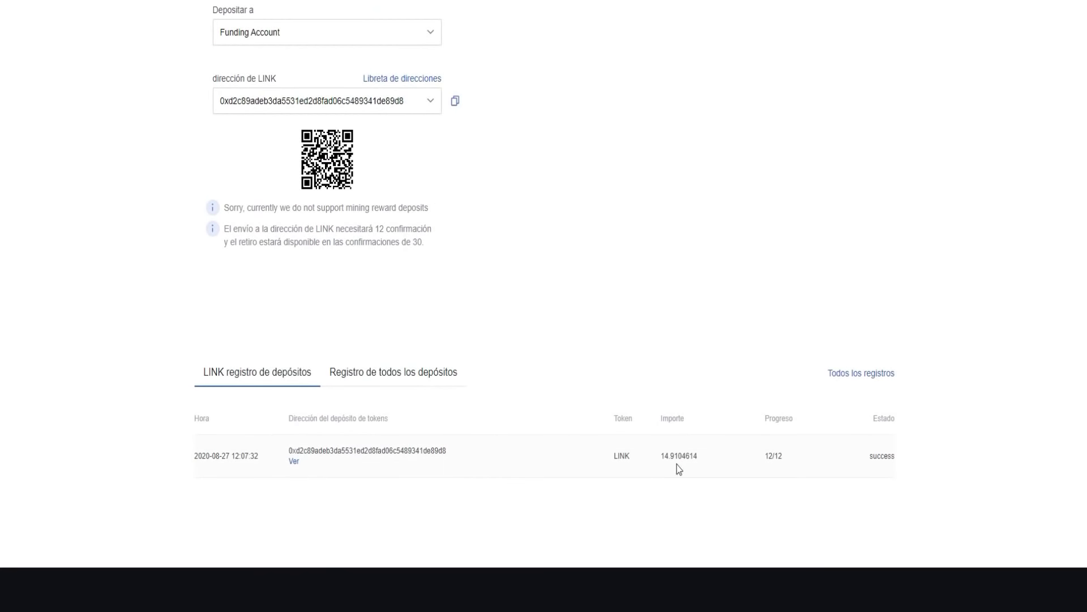
scroll(553, 117, up, 4)
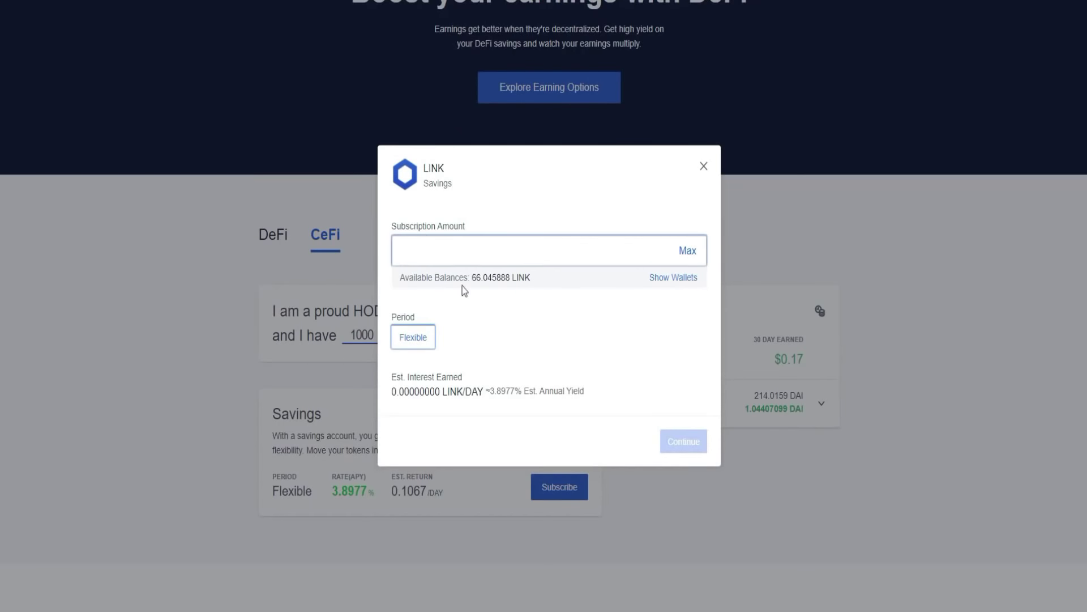
Step: Reopen the LINK Savings subscription and subscribe the maximum available amount, 80.9563494 LINK, with a Flexible period
click(703, 167)
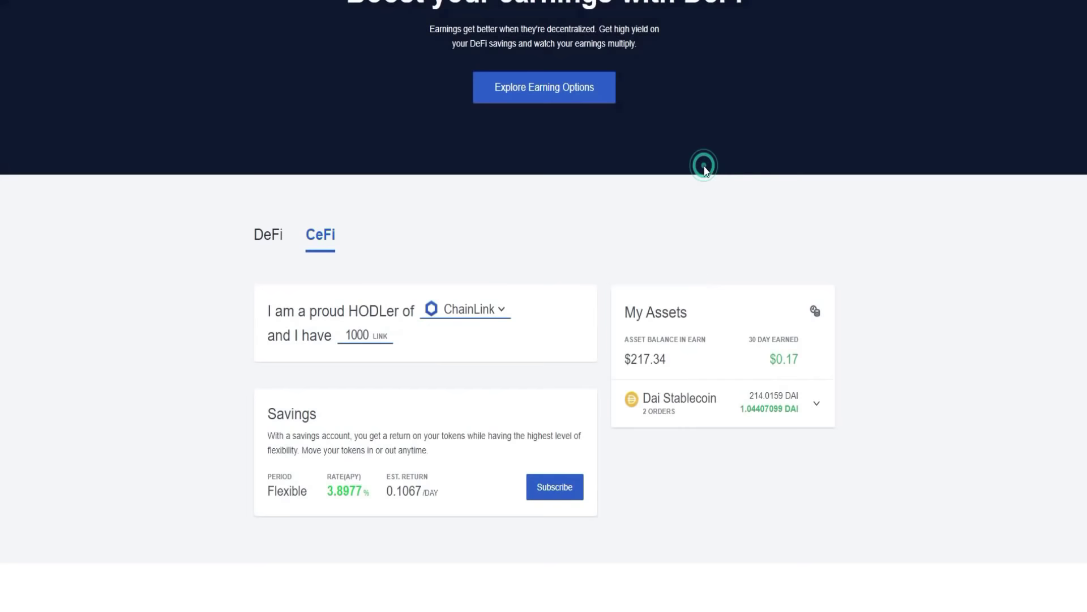
click(541, 493)
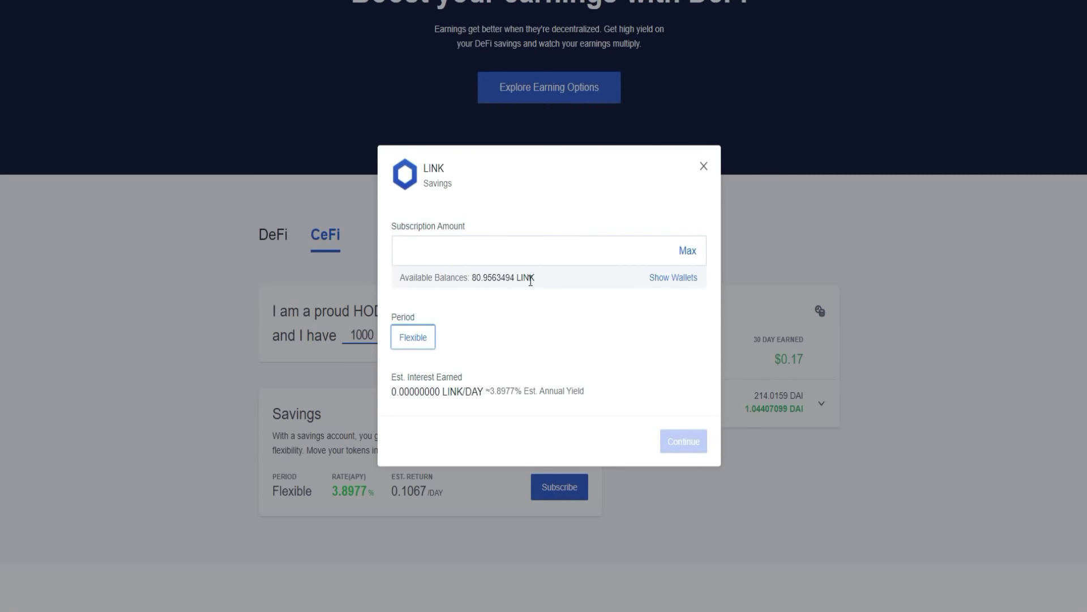
click(691, 255)
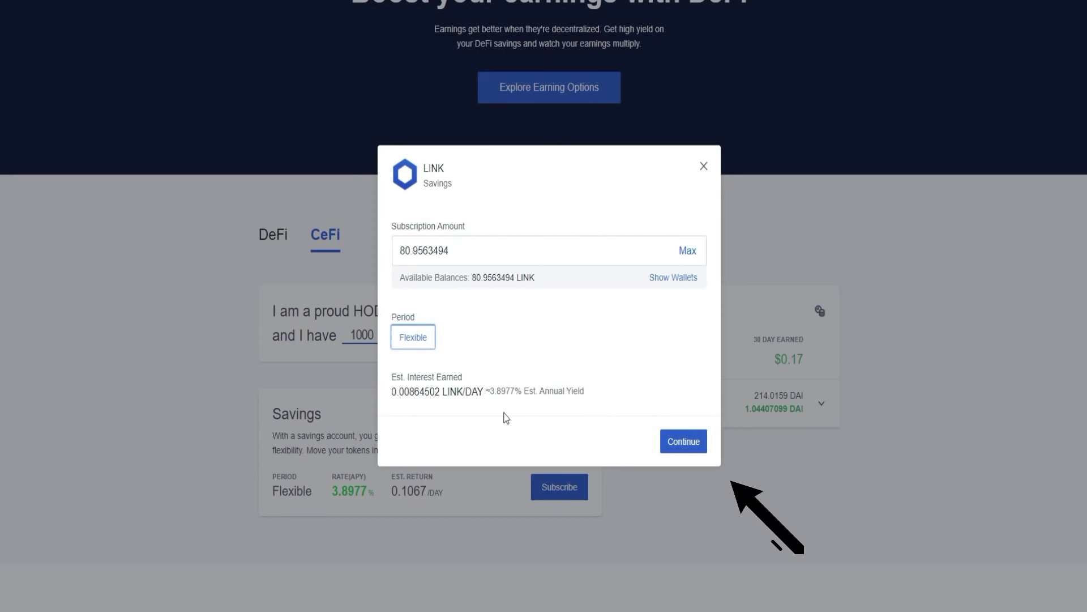
click(681, 447)
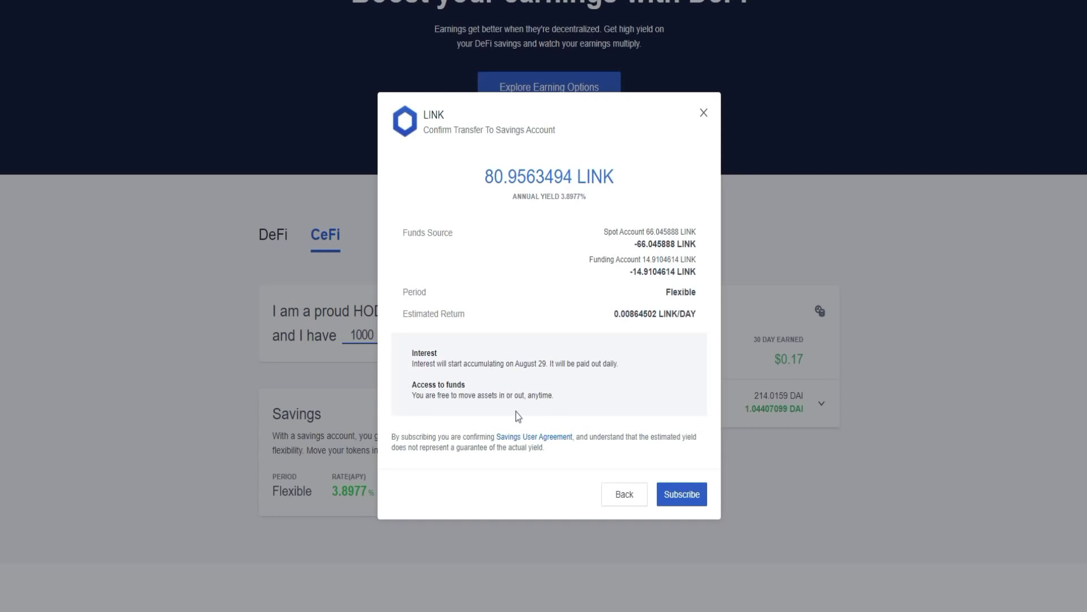
click(687, 497)
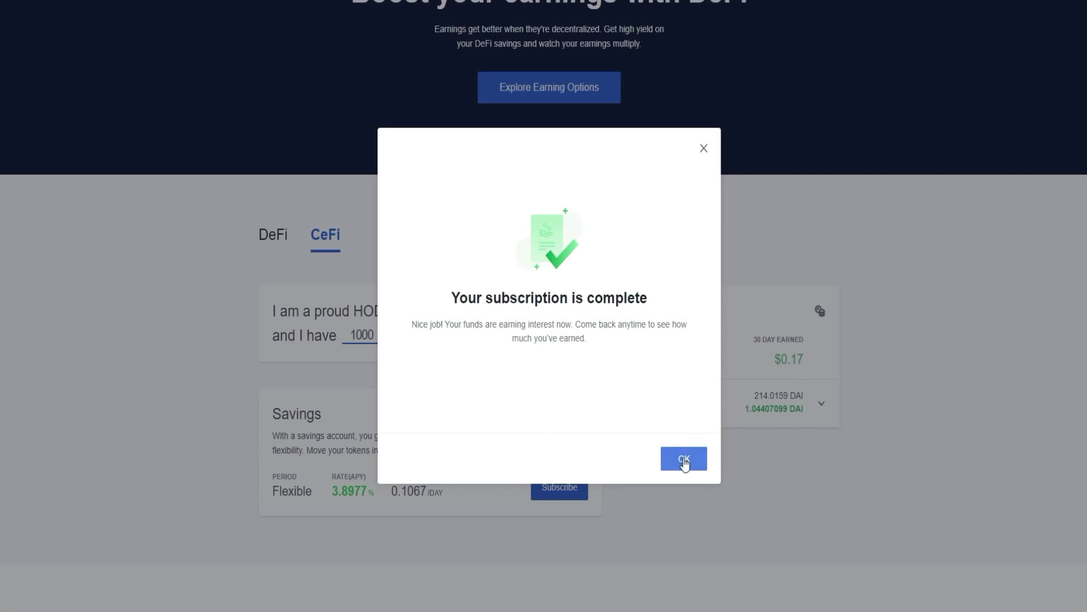
click(685, 459)
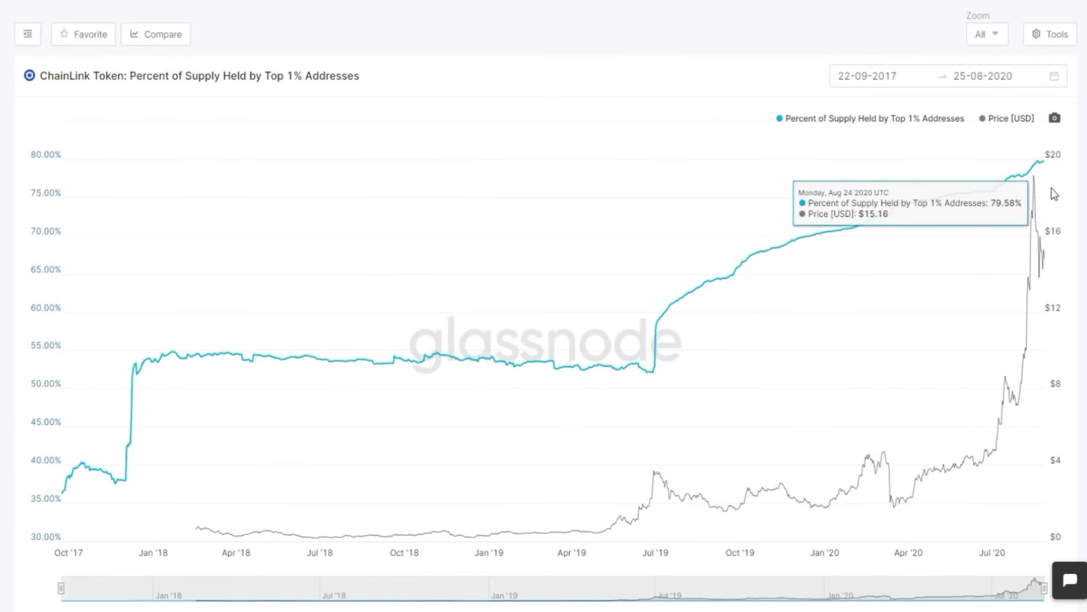
mouse_move(1041, 161)
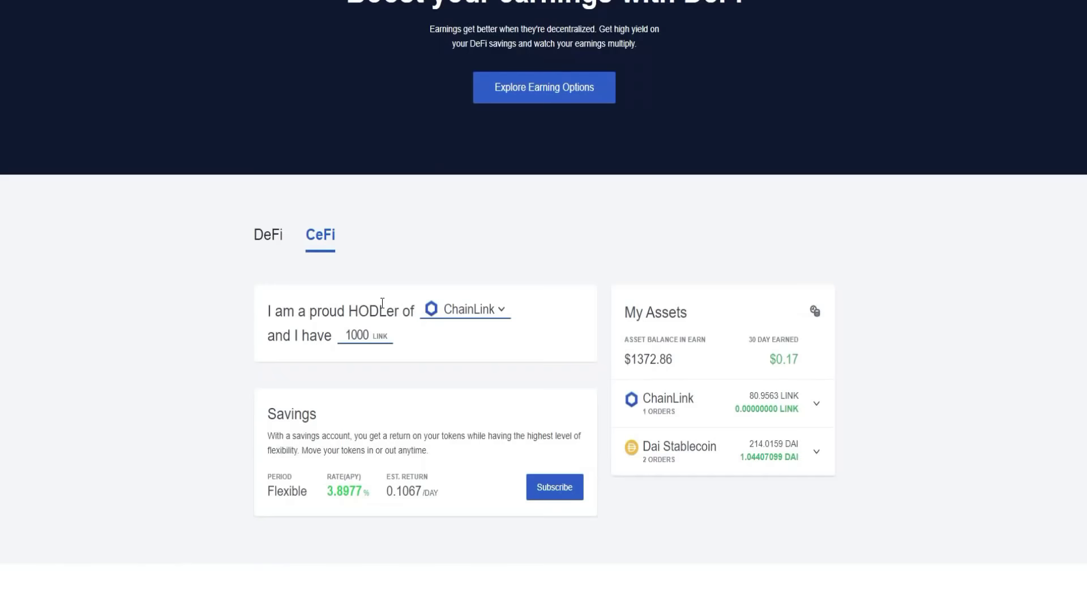
scroll(364, 329, up, 3)
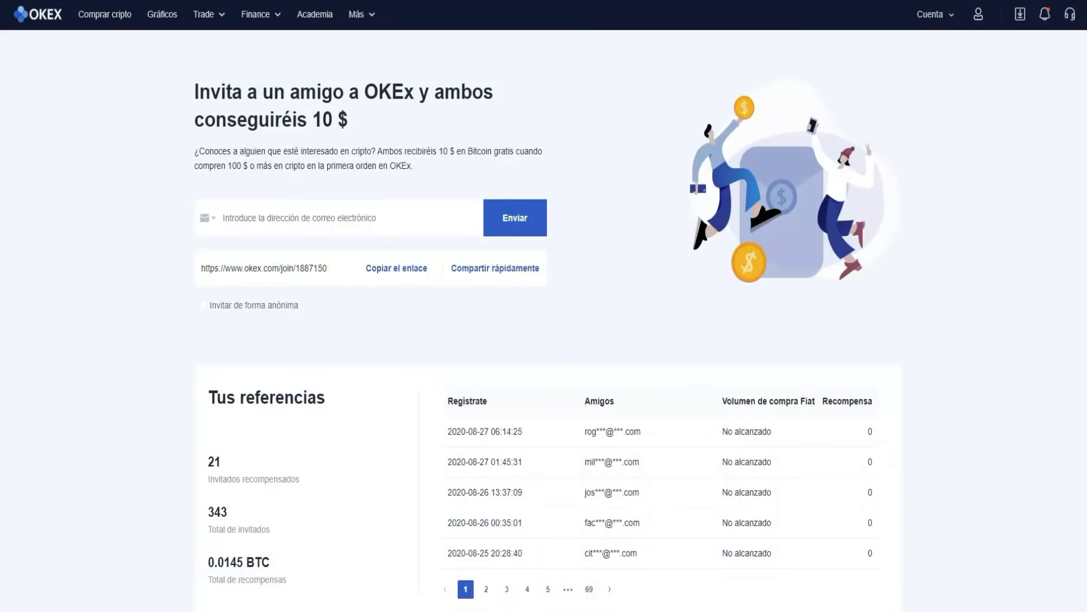
Step: Highlight the referral code at the end of the invitation link on the friend referral page
drag(328, 269, 295, 269)
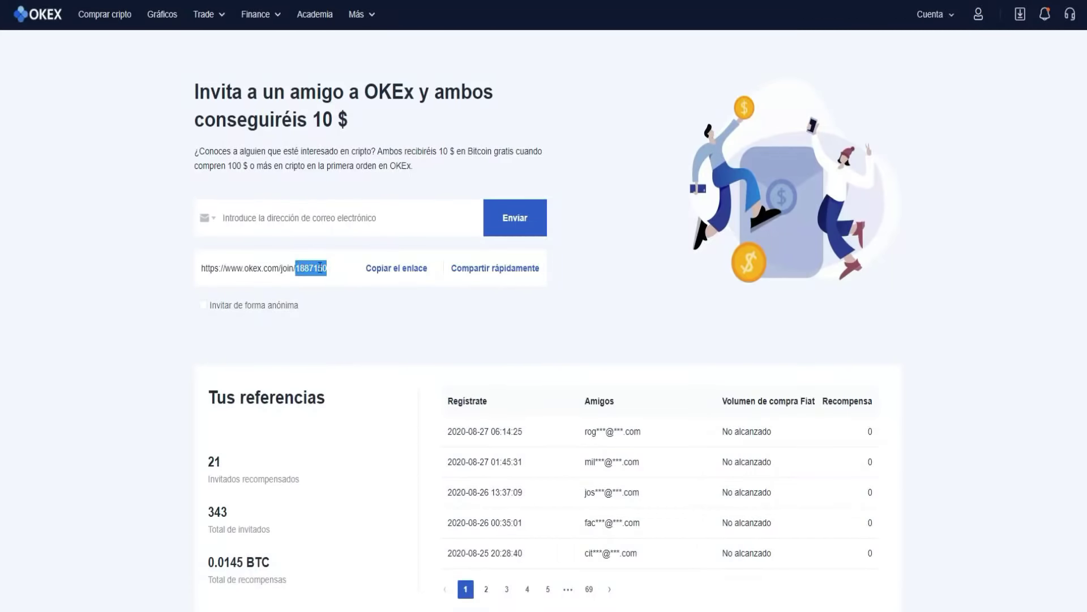